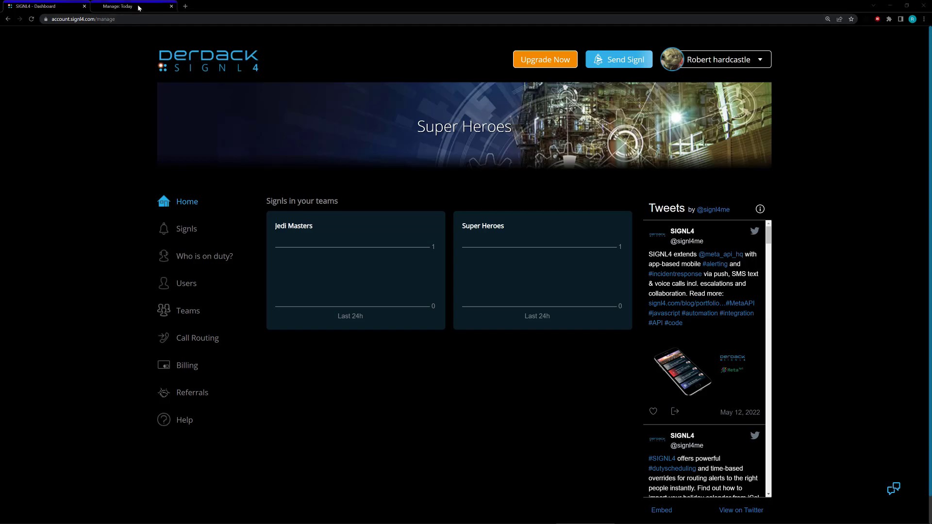
Step: Open the installed ConnectWise Manage connector in the Super Heroes team's apps and review its configuration settings
left_click(126, 6)
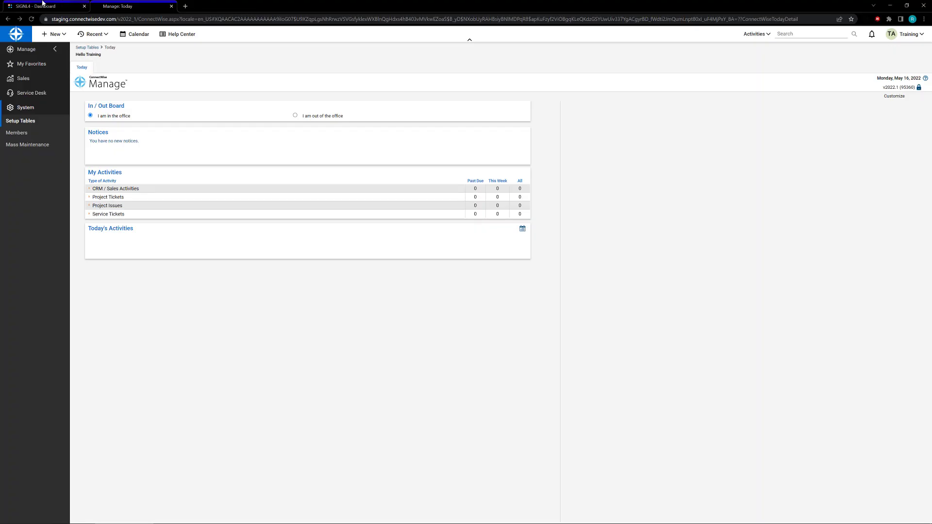
left_click(43, 3)
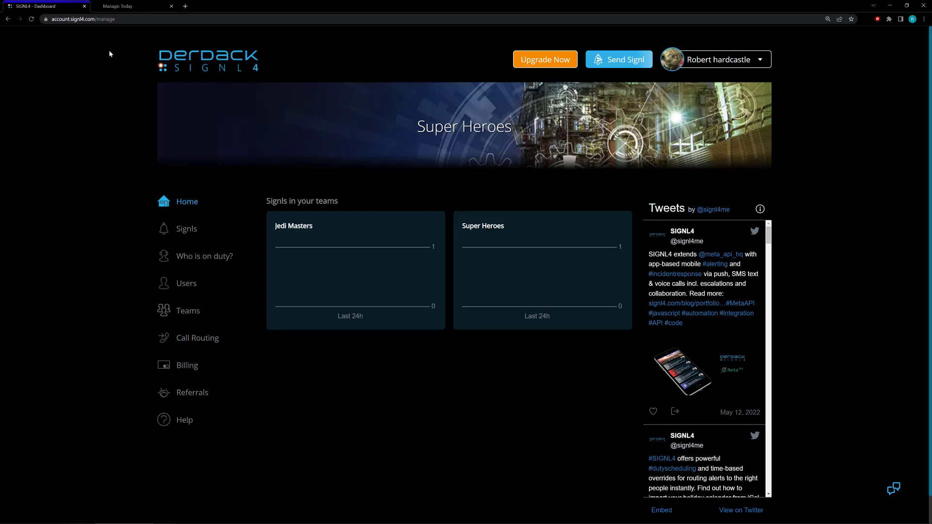
left_click(189, 314)
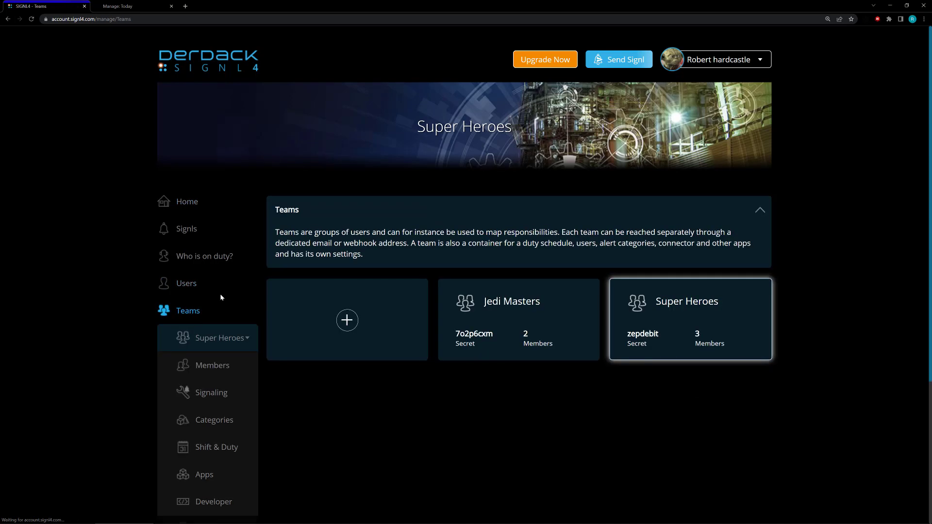
left_click(207, 478)
scroll(306, 312, "down", 9)
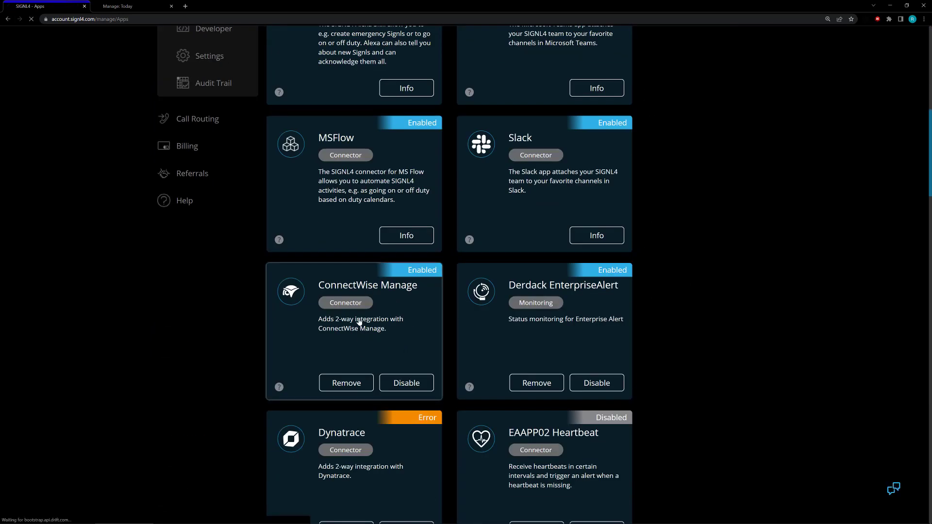
left_click(359, 322)
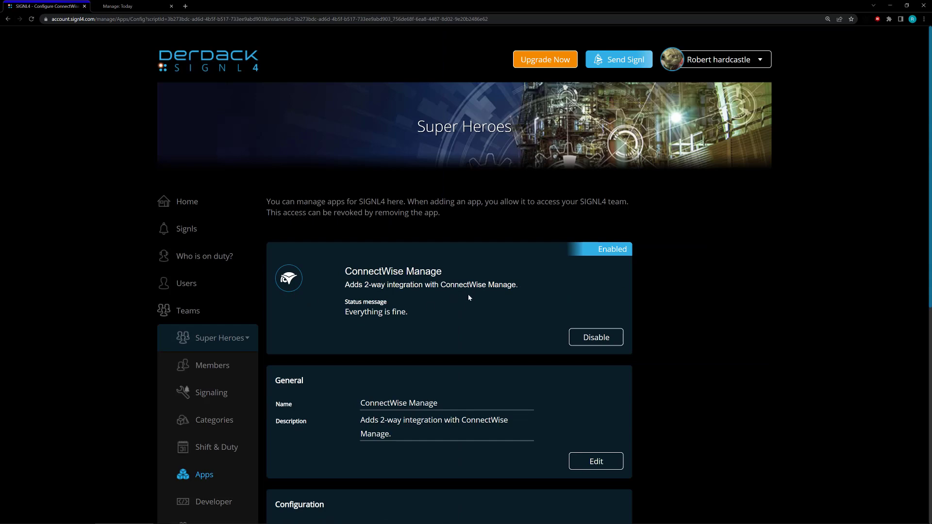
scroll(468, 295, "down", 2)
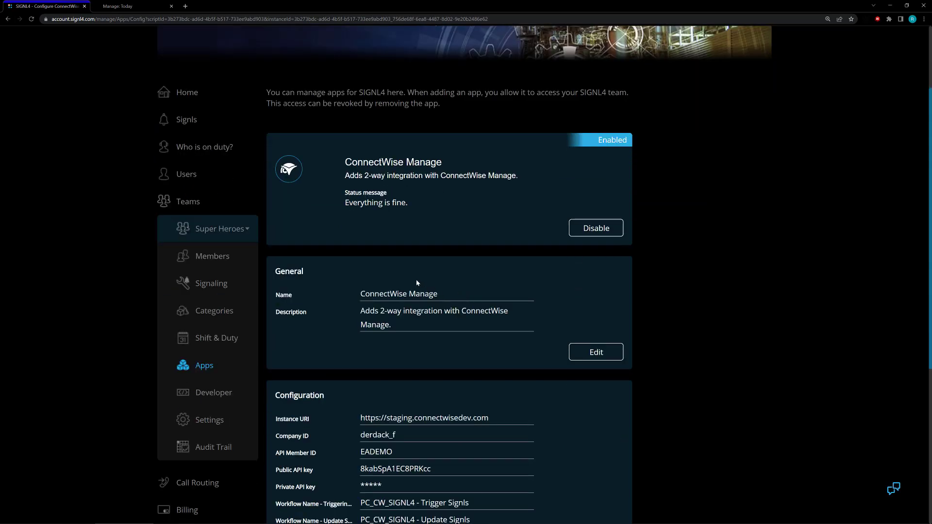
scroll(416, 283, "down", 5)
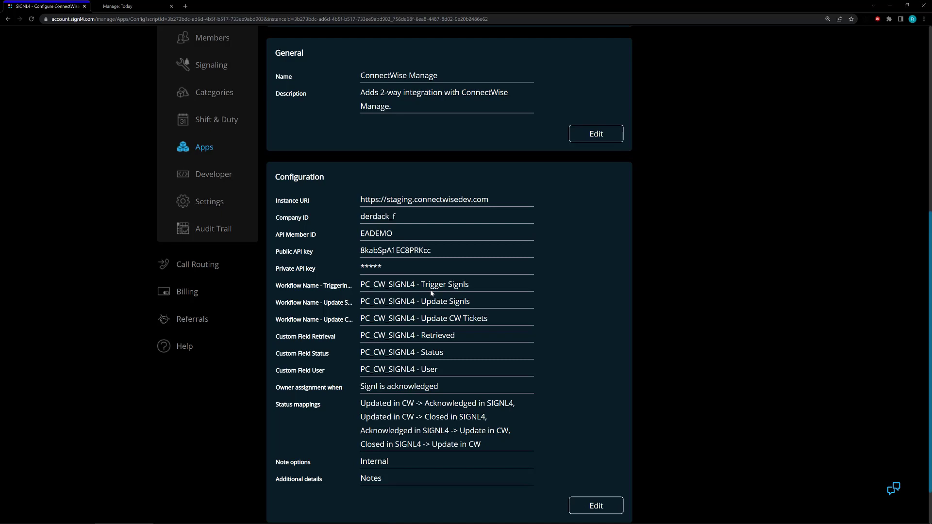
scroll(431, 293, "up", 2)
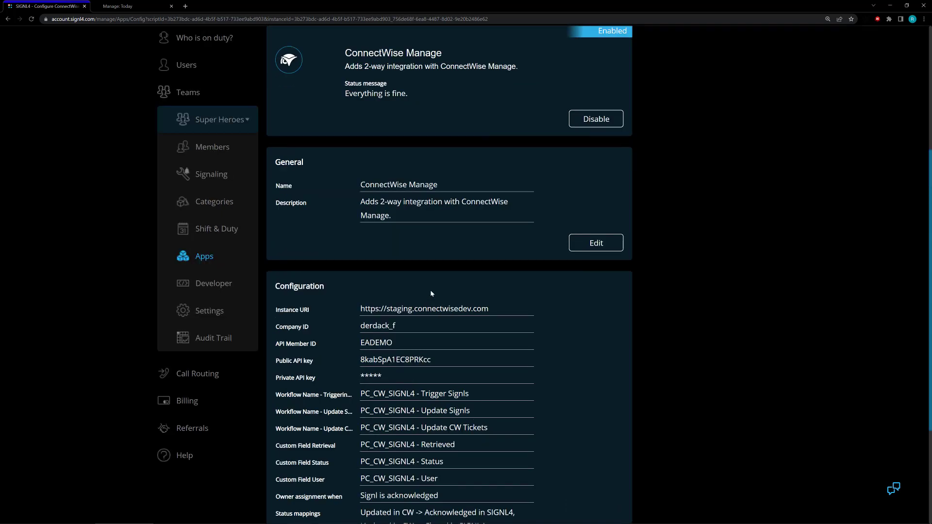
scroll(450, 302, "up", 2)
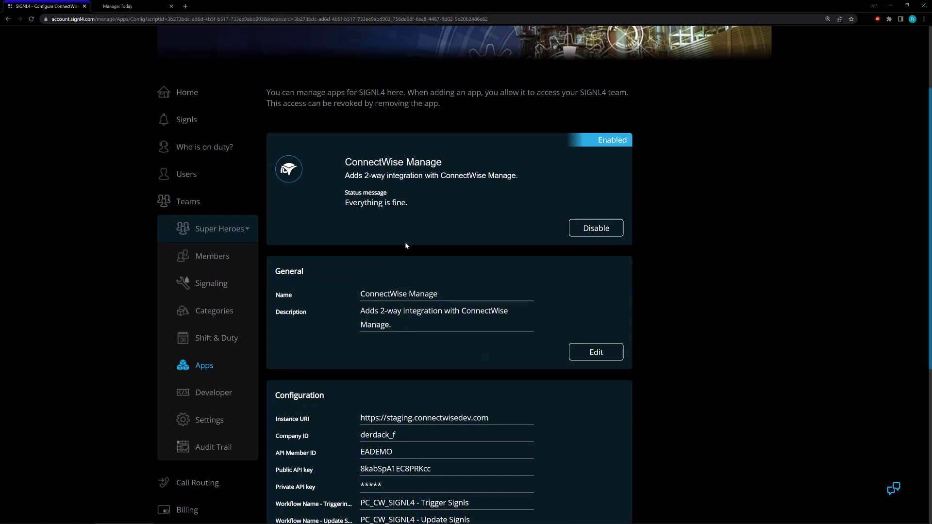
Step: Return to the team's apps and start creating a new ConnectWise Manage connector instance
left_click(206, 367)
scroll(326, 328, "down", 6)
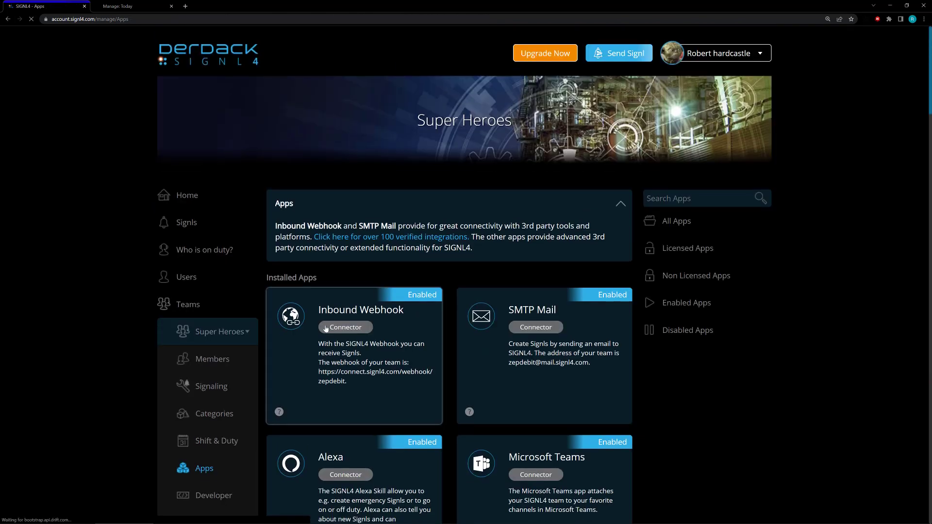
scroll(326, 328, "down", 20)
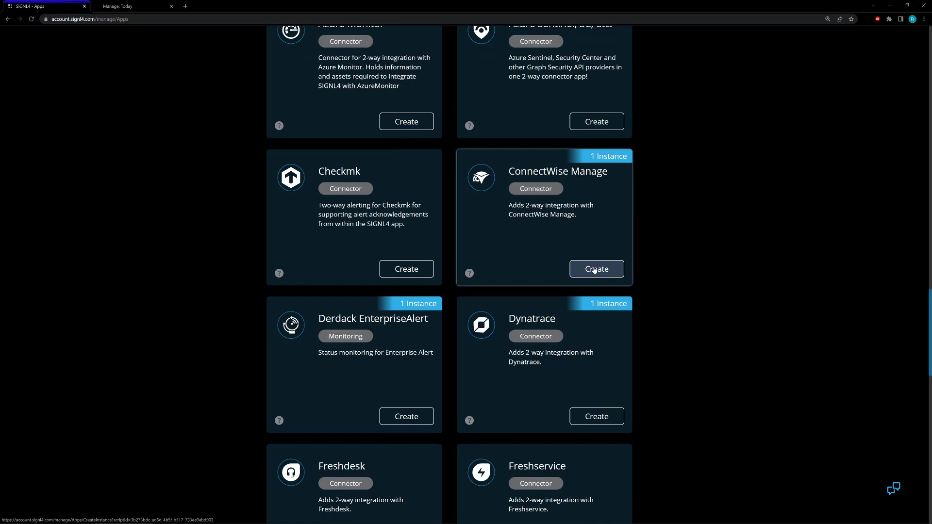
left_click(596, 270)
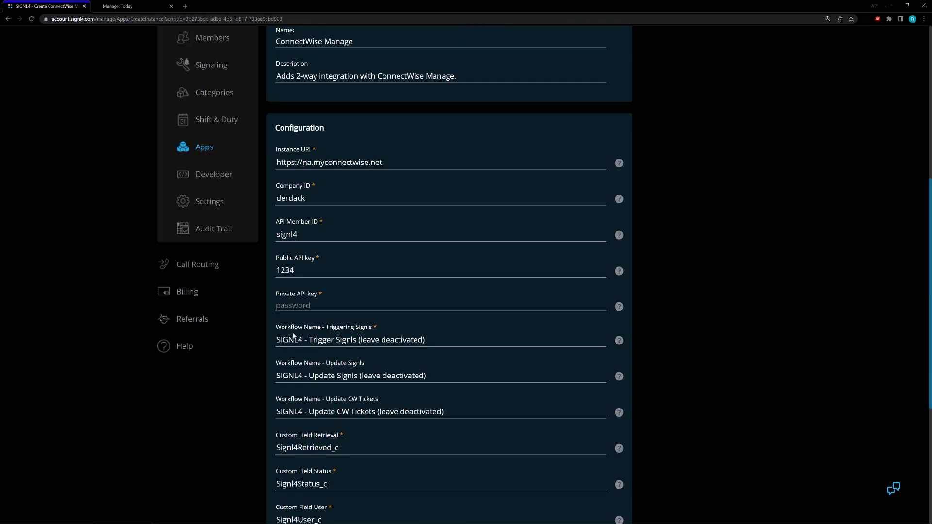
Step: Prefix the workflow name for triggering Signls with "ITOPS - ", keeping the rest of the default name
scroll(293, 336, "down", 1)
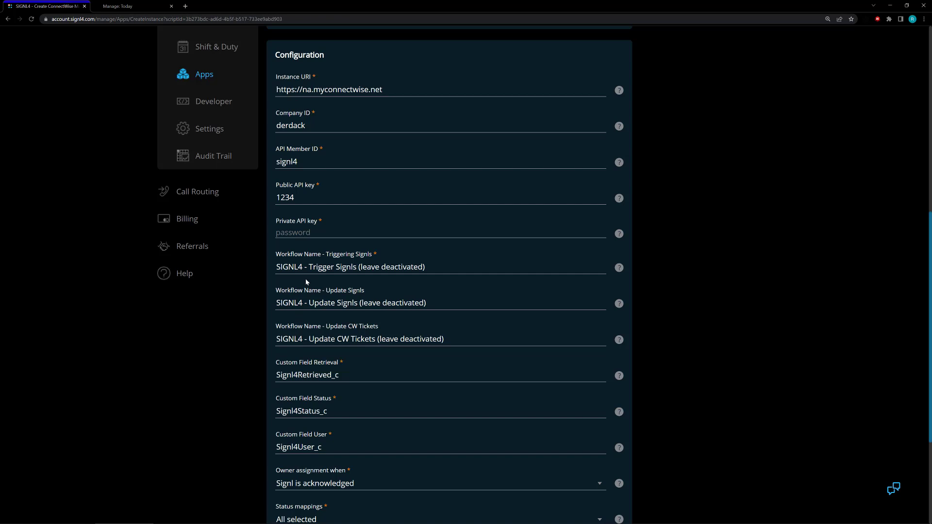
left_click(277, 266)
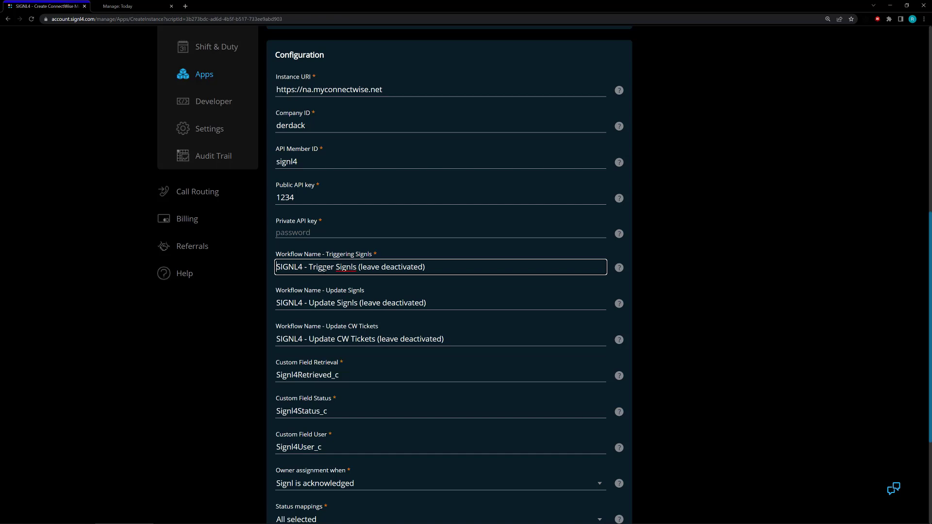
type("ITOPS ")
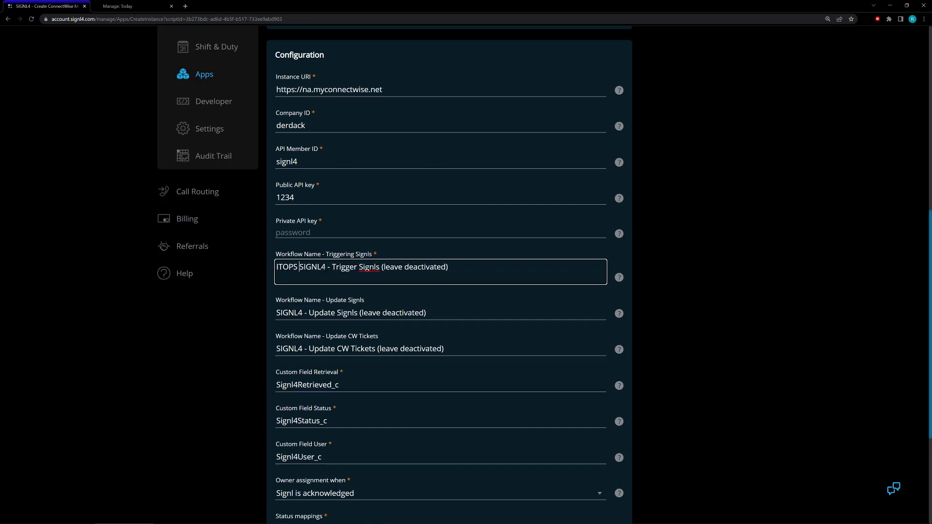
type("-")
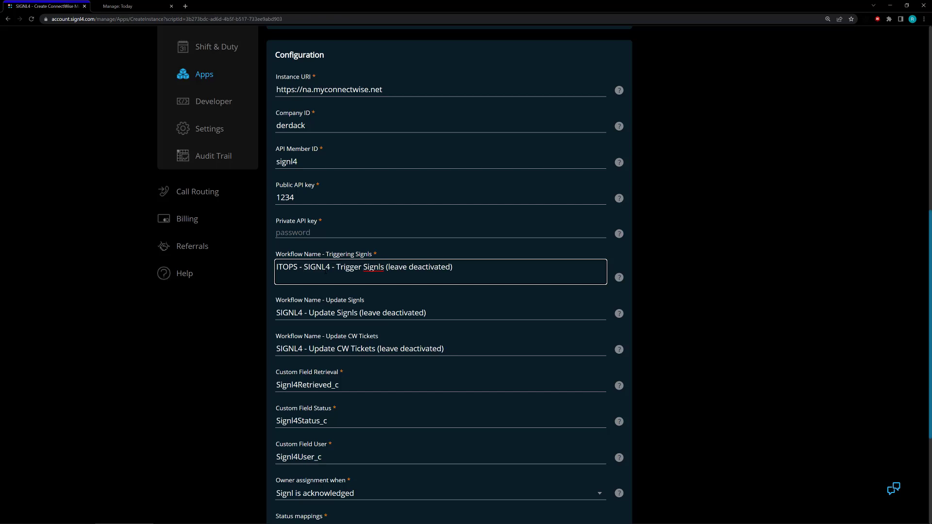
Step: Copy the "ITOPS - " prefix to the Update Signls and Update CW Tickets workflow names and the Retrieval, Status and User custom fields
key("shift+Home")
key("ctrl+c")
left_click(278, 314)
key("ctrl+v")
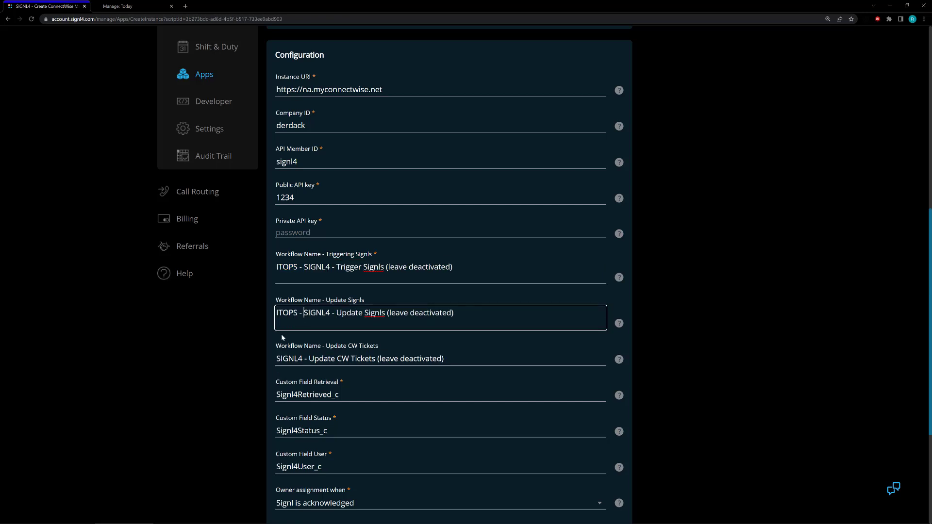
key("Tab")
key("ctrl+v")
key("Tab")
key("ctrl+v")
key("Tab")
key("ctrl+v")
key("Tab")
key("ctrl+v")
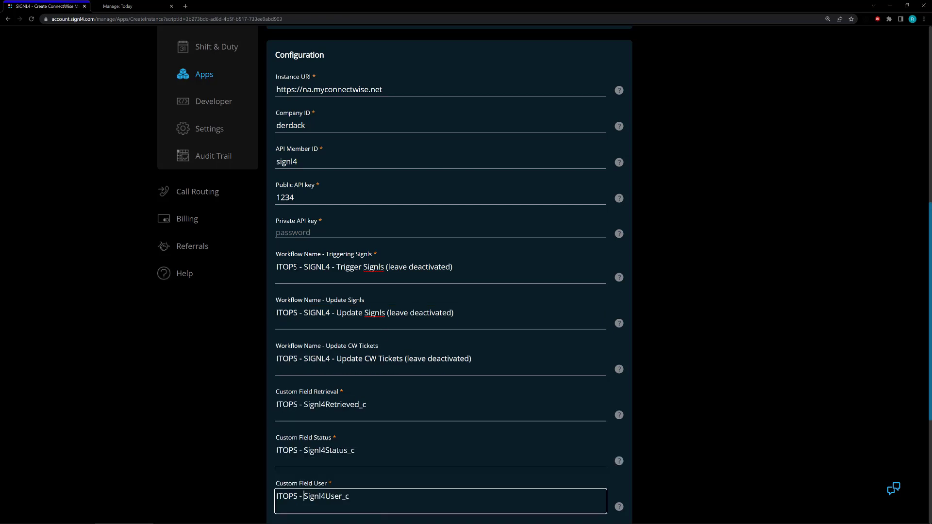
left_click(296, 267)
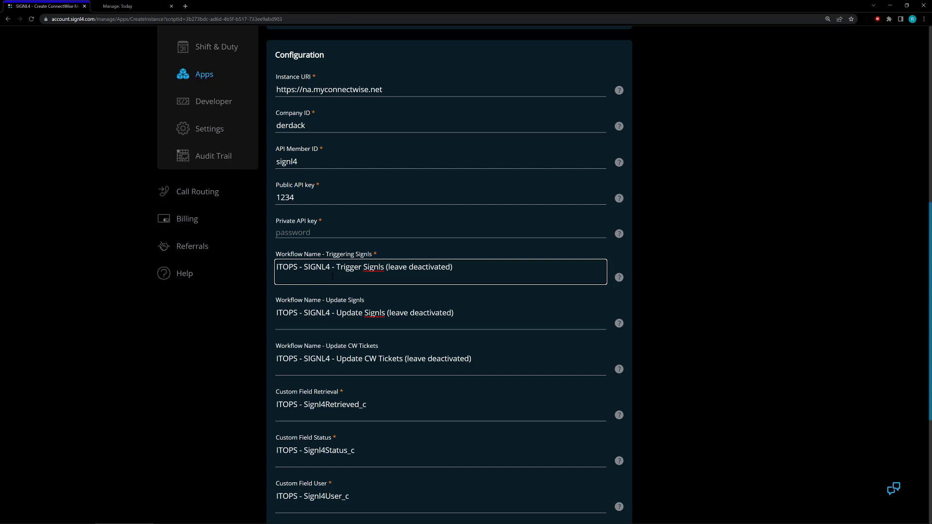
scroll(333, 277, "up", 2)
key("shift+Tab")
key("shift+Tab")
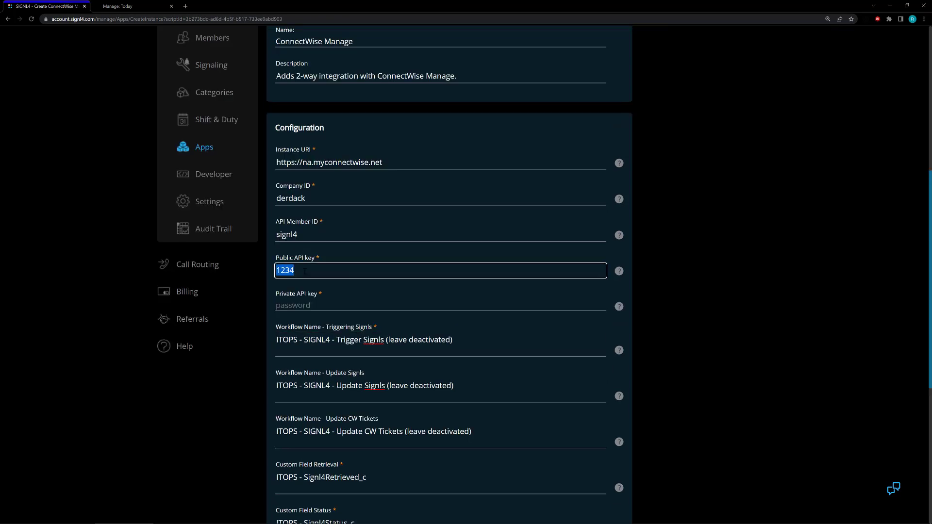
left_click(318, 305)
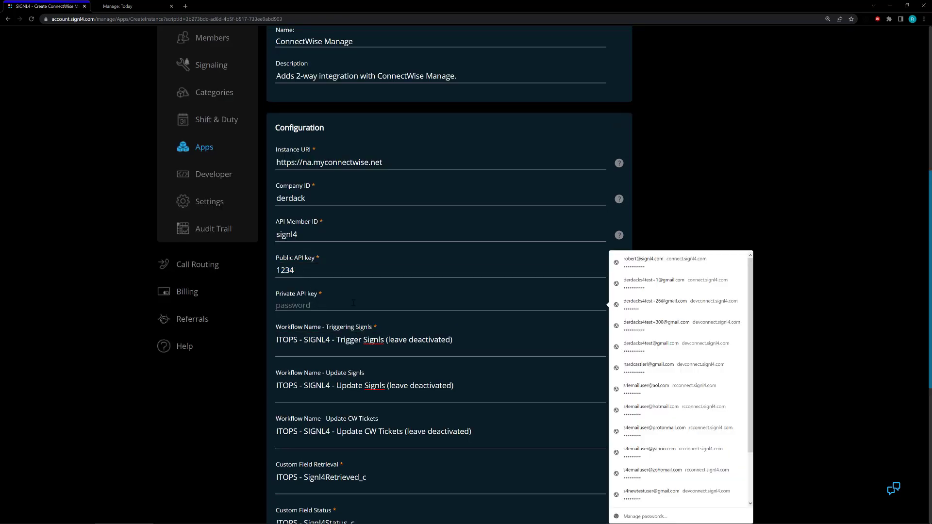
left_click(758, 216)
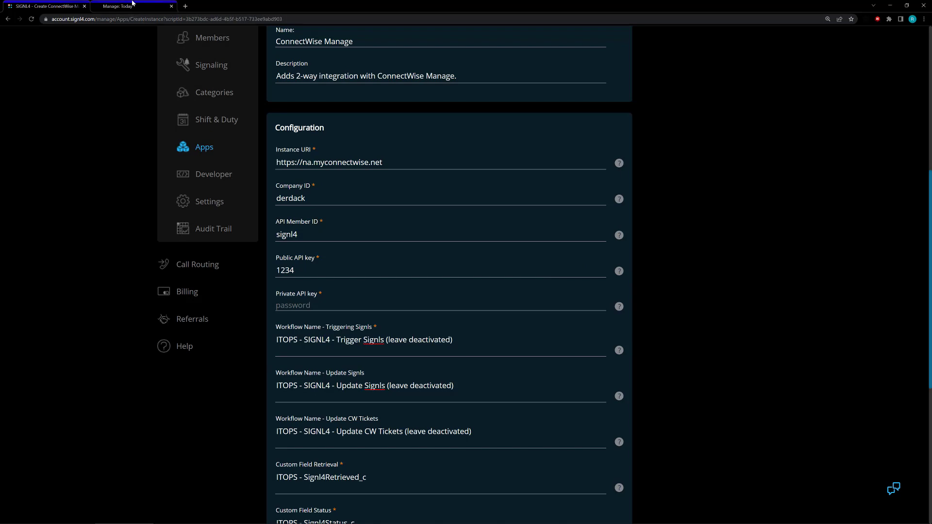
Step: Switch to ConnectWise Manage, open the API member signl4 and view the roles available for its Role ID
left_click(132, 6)
left_click(13, 121)
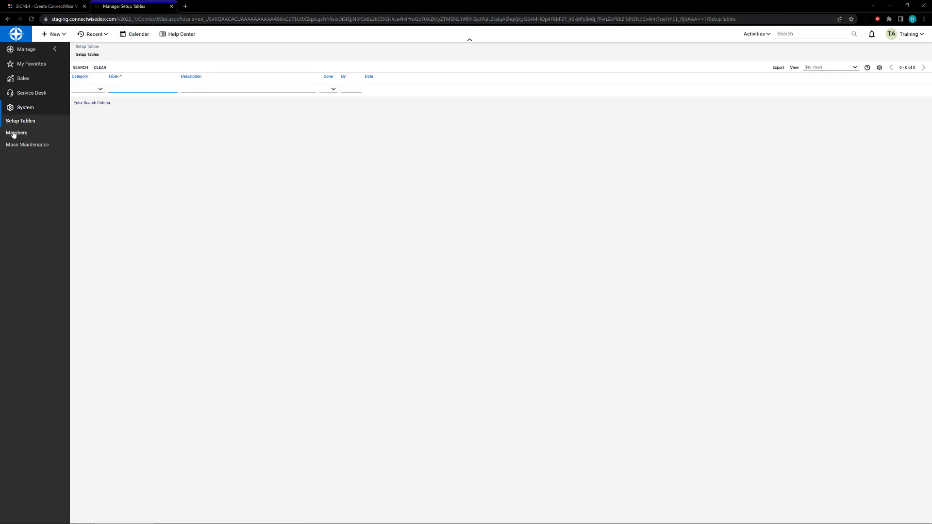
left_click(14, 134)
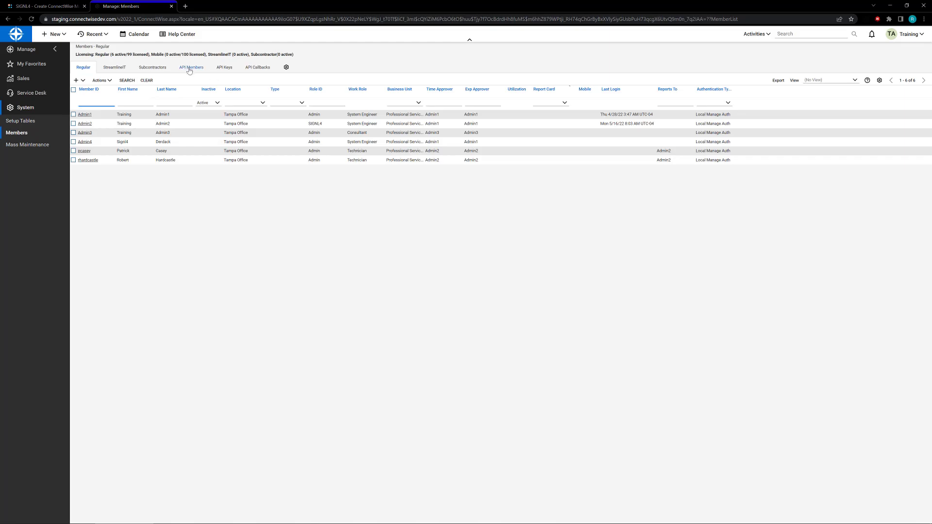
left_click(190, 68)
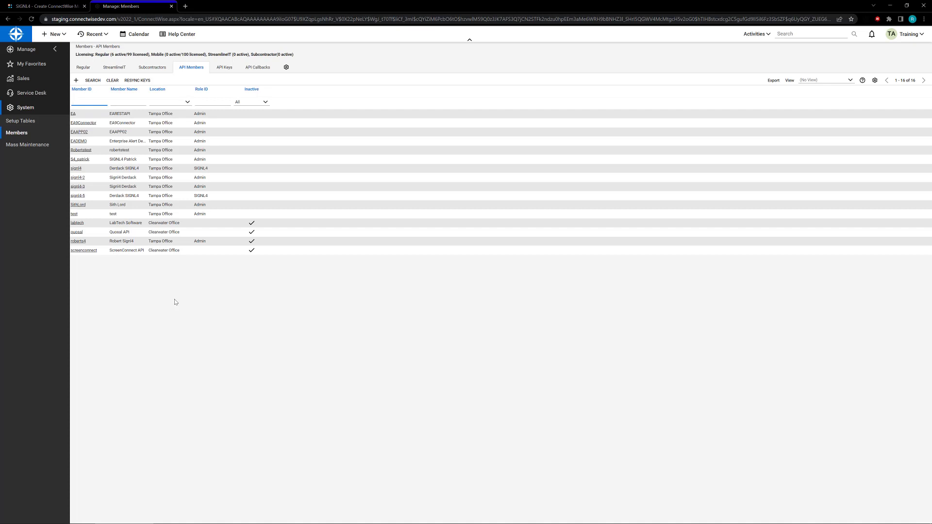
left_click(101, 171)
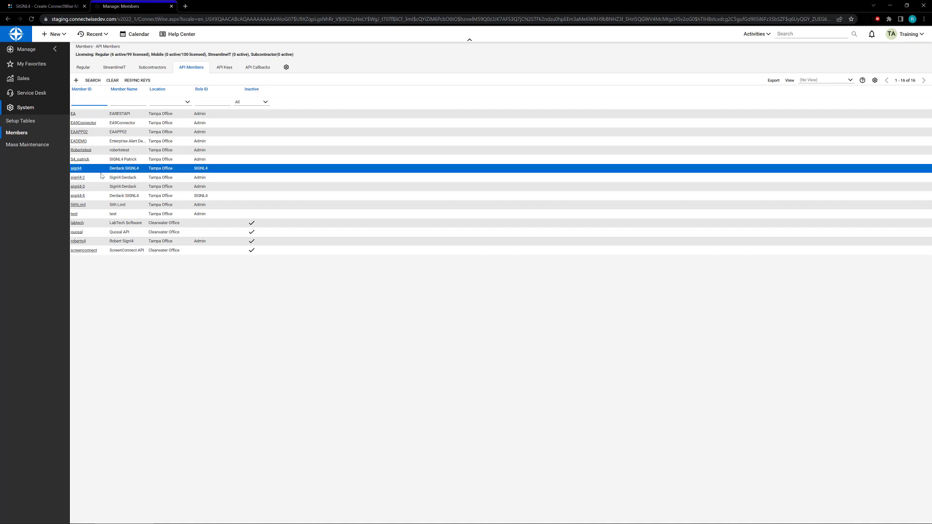
left_click(75, 170)
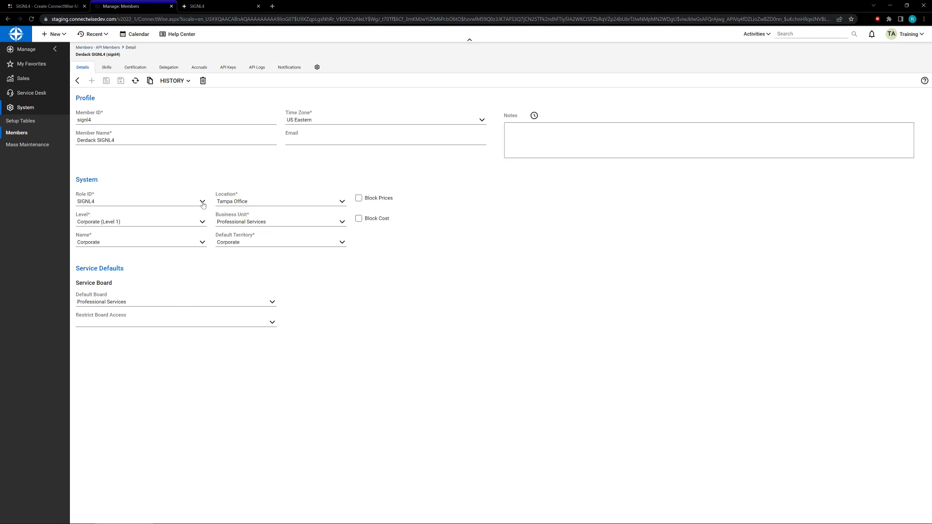
left_click(202, 203)
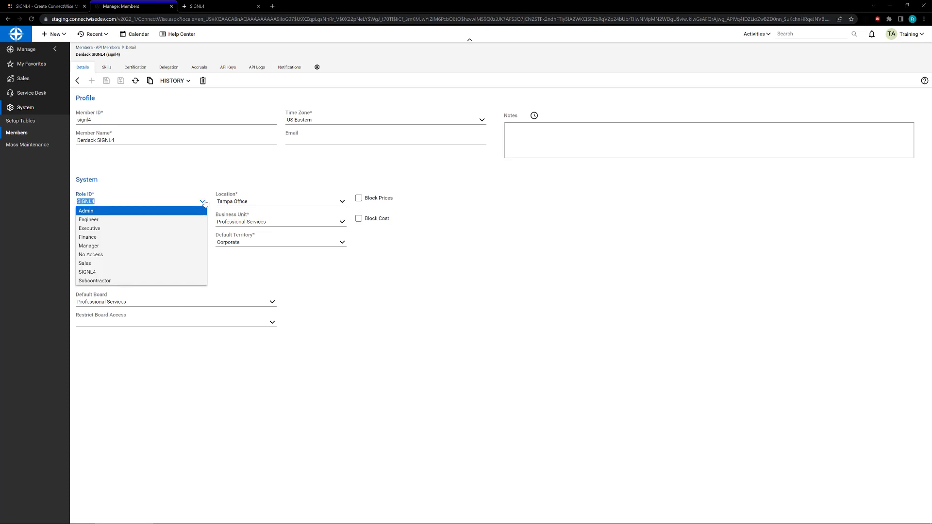
left_click(357, 301)
Step: Search the SIGNL4 help center for "connectwise user role" and open the article on creating a custom API member role
left_click(213, 4)
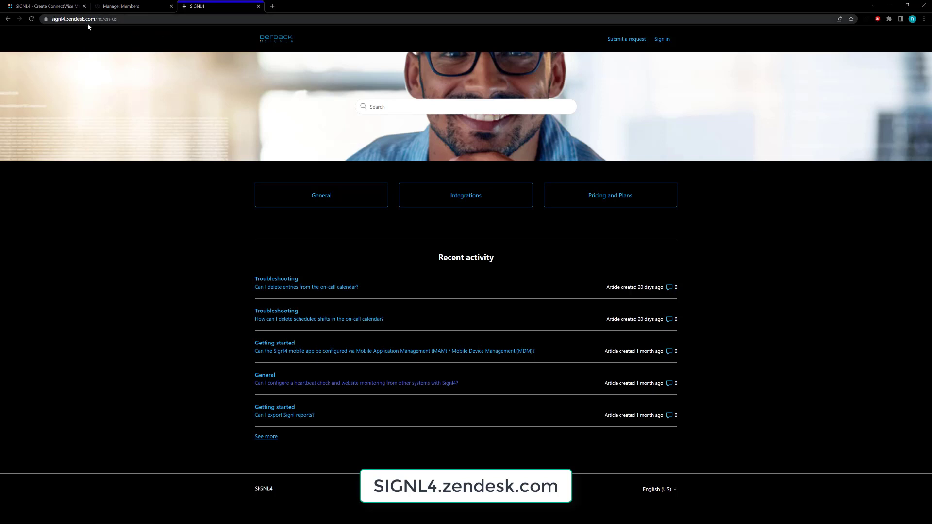
left_click(409, 108)
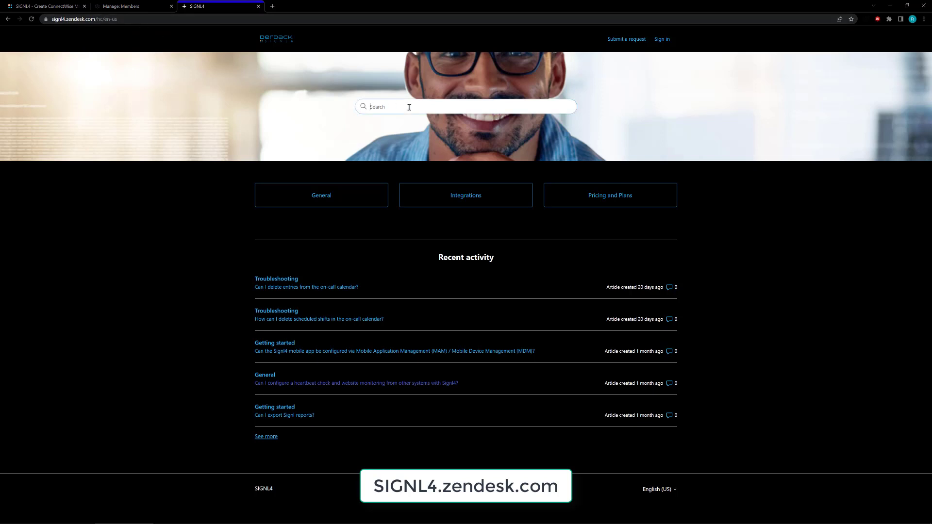
type("connectwise user role")
key("Return")
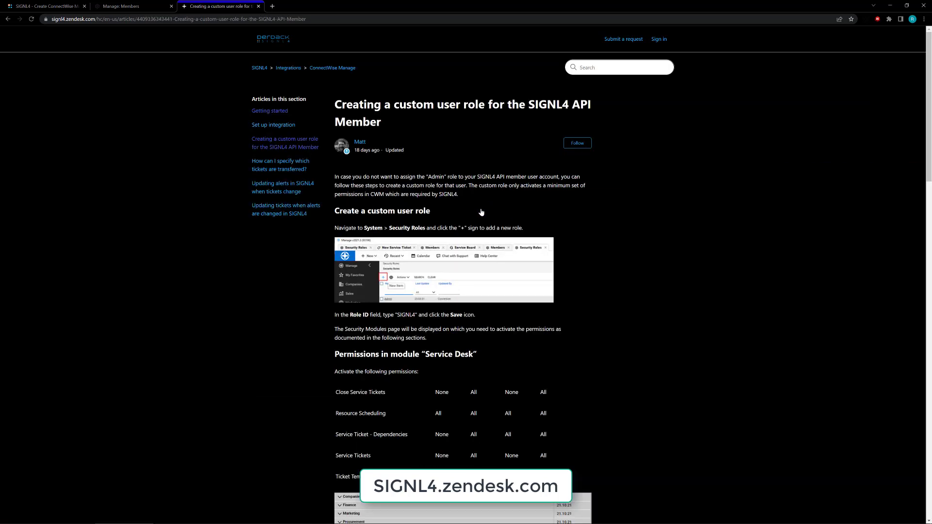
Step: Read the article's Service Desk and System permission requirements, then return to the signl4 API member in ConnectWise Manage
scroll(481, 347, "down", 3)
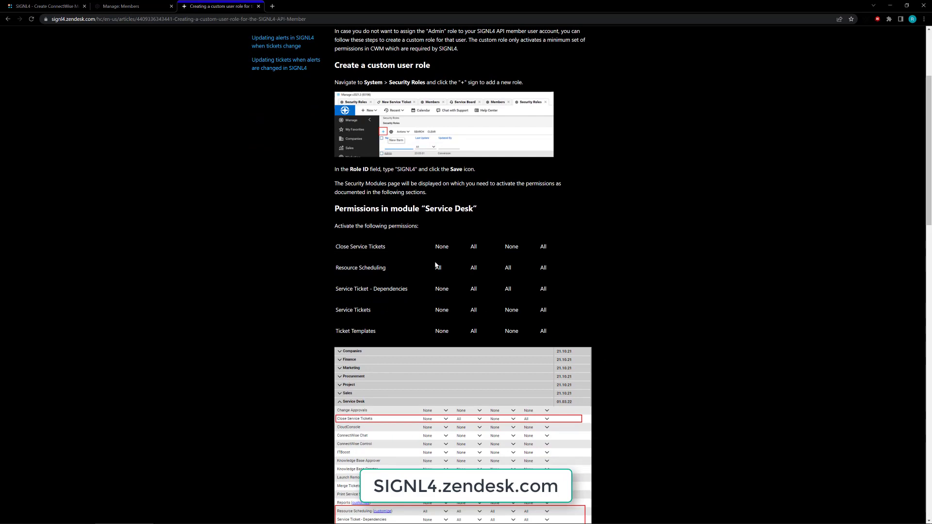
scroll(436, 265, "down", 3)
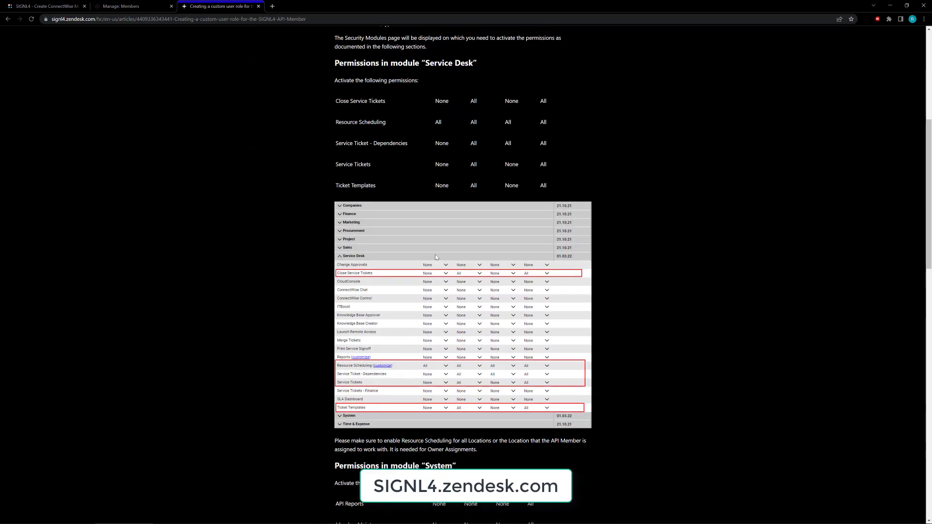
scroll(436, 265, "down", 3)
scroll(437, 264, "down", 3)
scroll(437, 264, "down", 6)
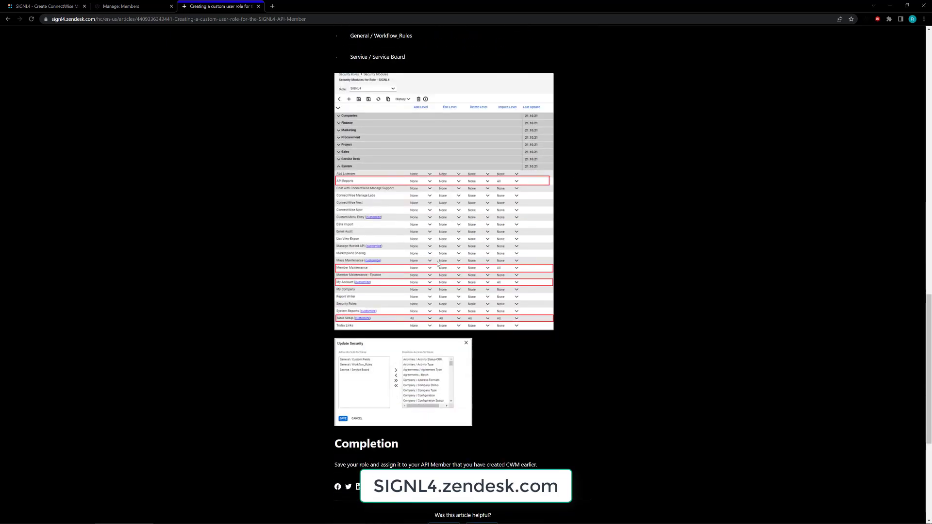
scroll(437, 264, "up", 7)
left_click(121, 6)
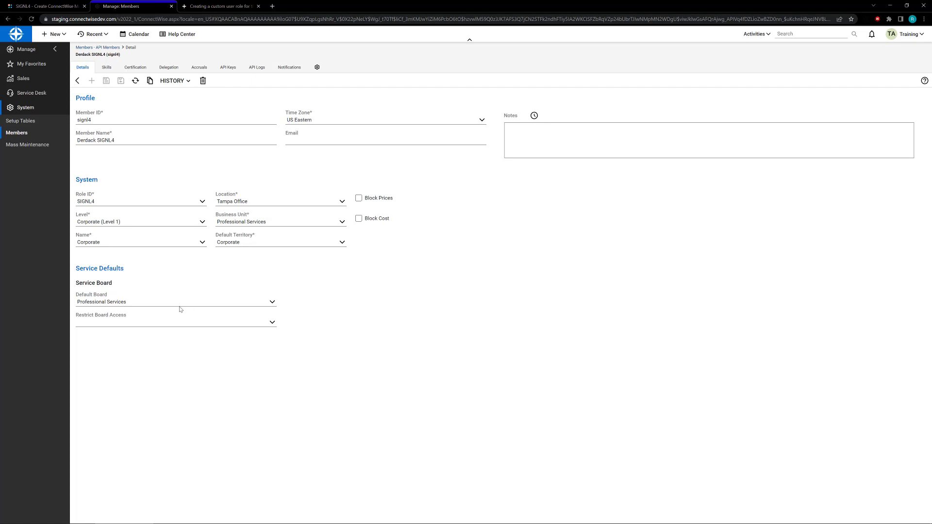
Step: View the available Default Board and Business Unit options for the signl4 API member
left_click(272, 303)
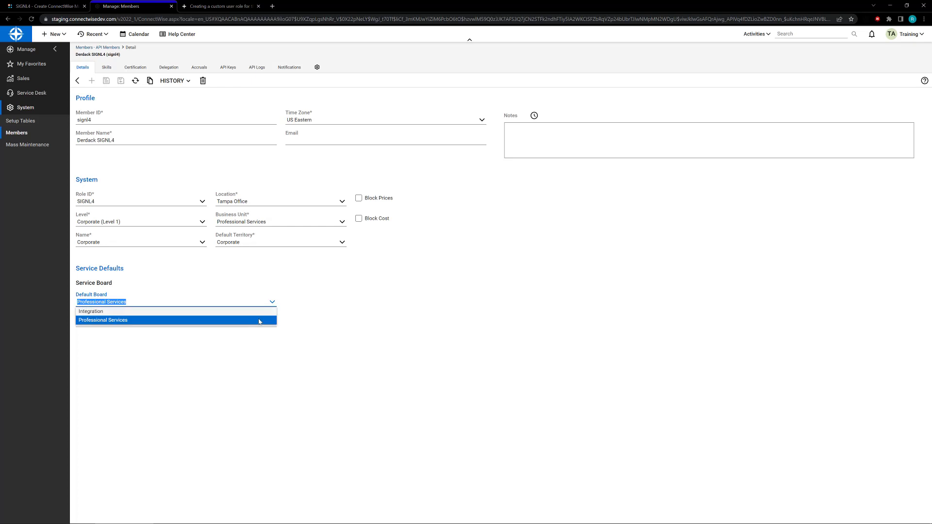
left_click(318, 314)
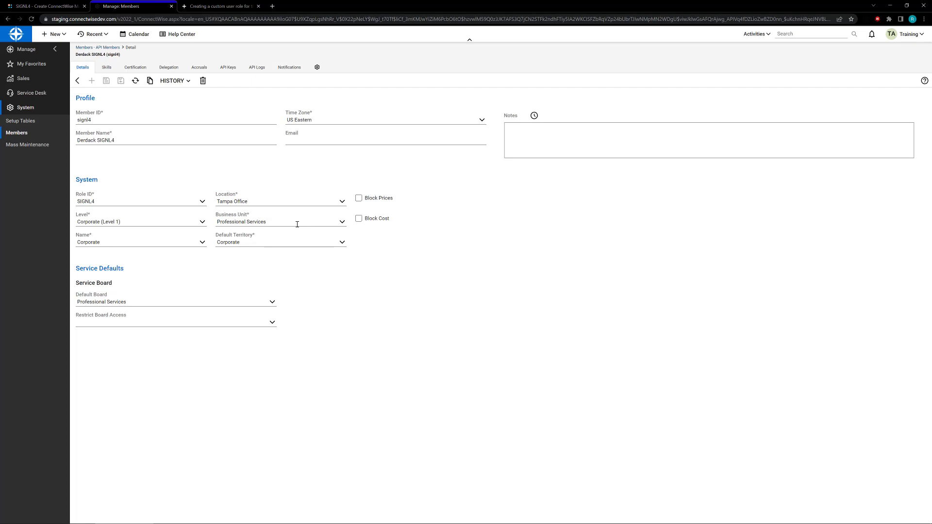
left_click(344, 224)
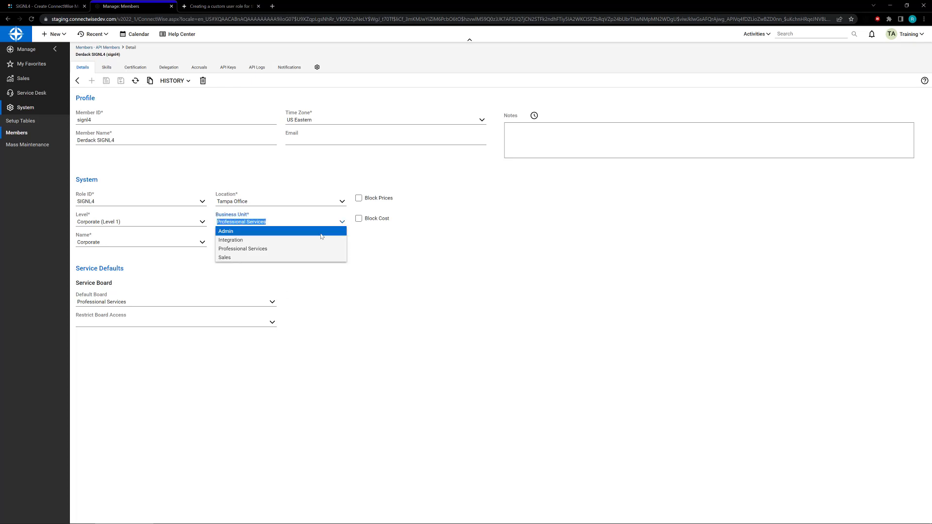
left_click(375, 248)
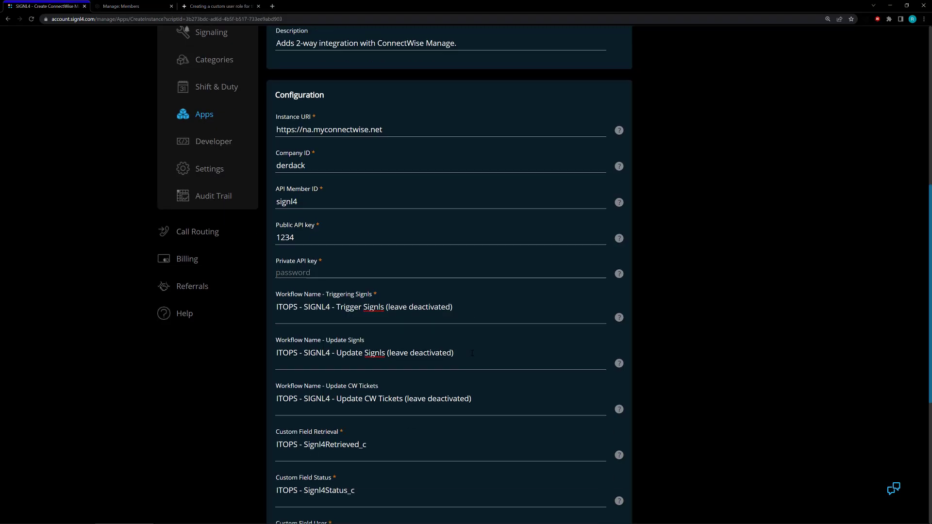
Step: Switch to the SIGNL4 connector form and examine the available Status mappings between ConnectWise and SIGNL4
scroll(472, 353, "down", 2)
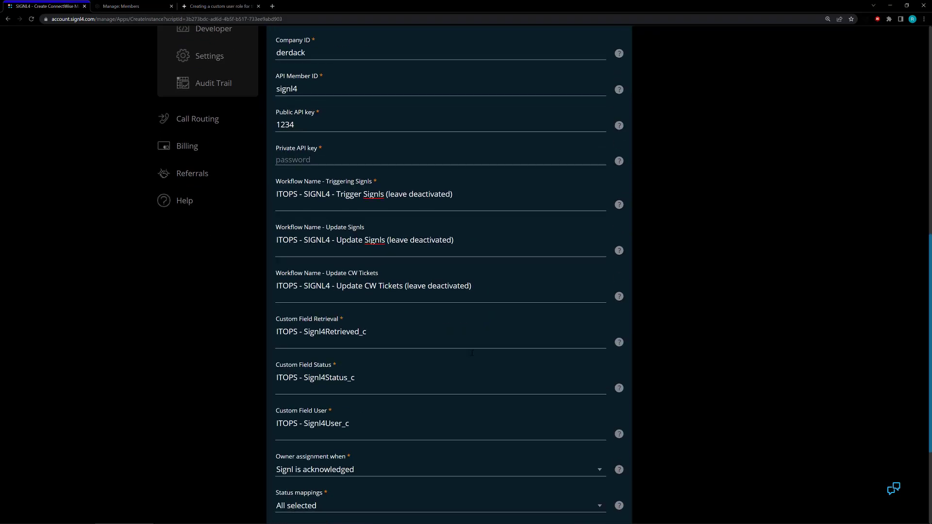
scroll(472, 354, "down", 2)
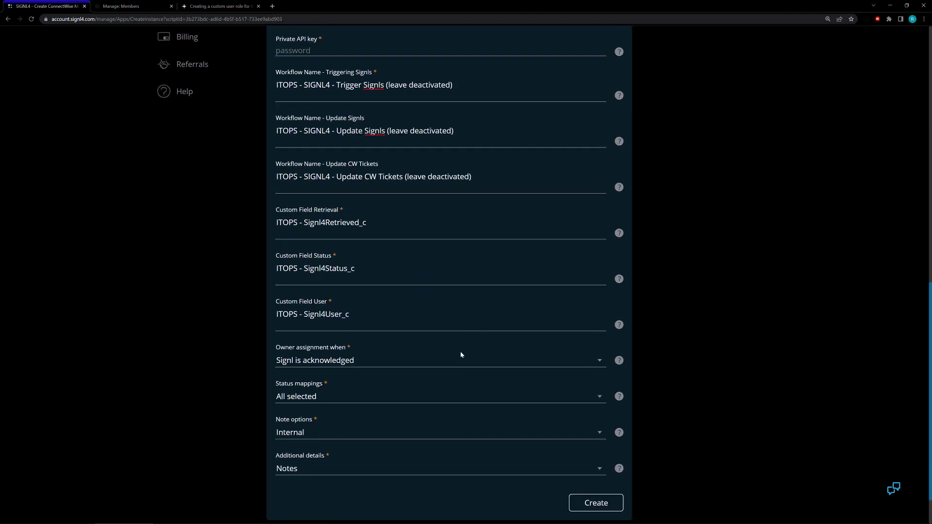
left_click(354, 399)
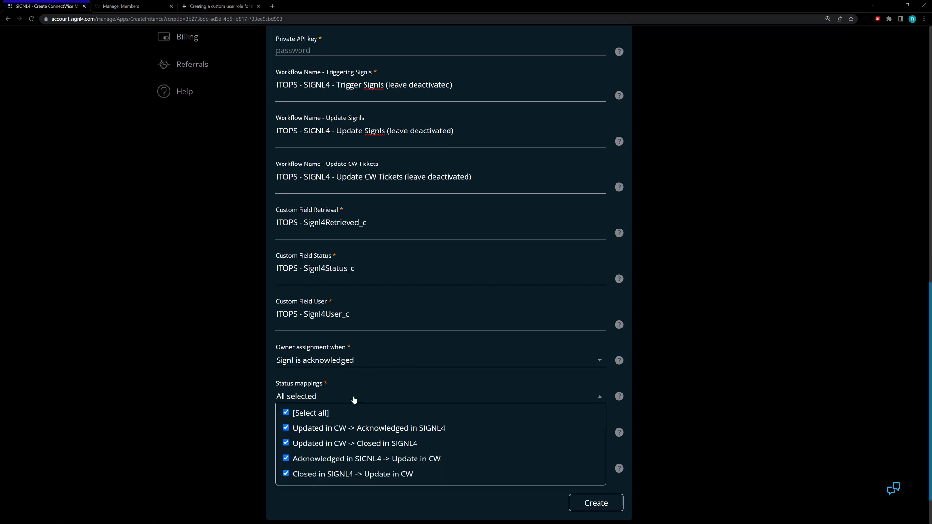
scroll(361, 430, "down", 1)
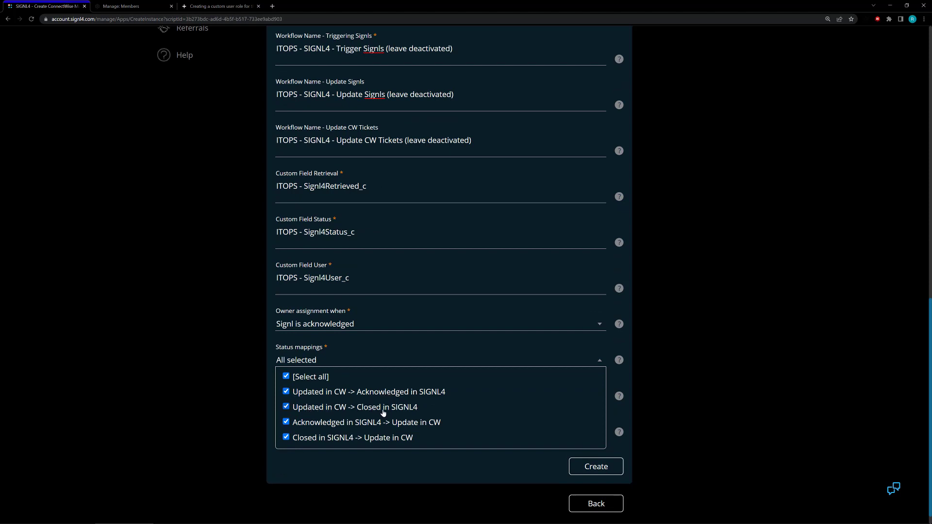
scroll(383, 413, "up", 10)
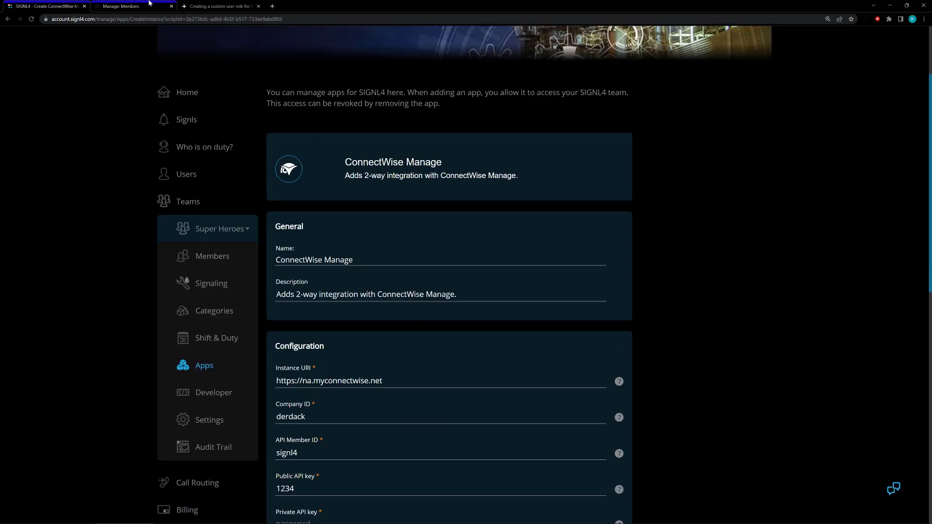
Step: Switch to ConnectWise Manage, find "workflow rules" in the setup tables, and open the PC_CW_SIGNL4 - Trigger Signls workflow
left_click(138, 4)
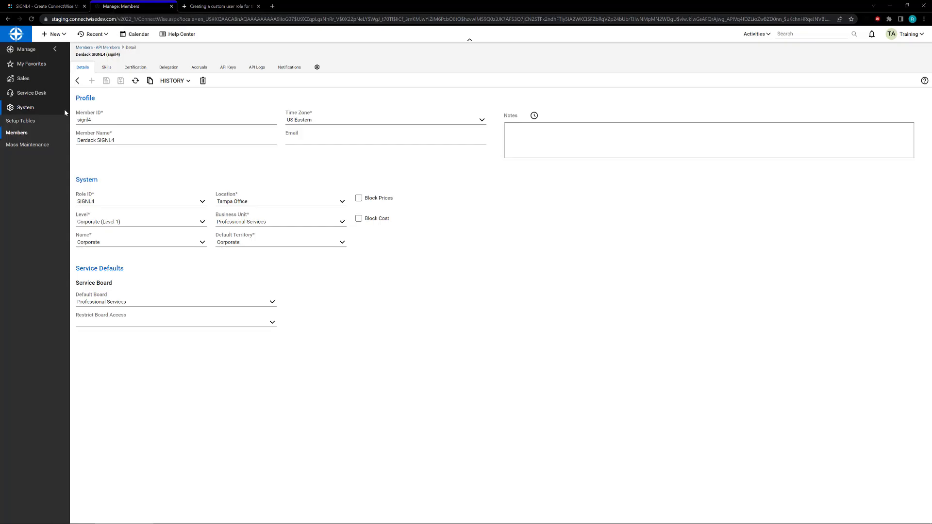
left_click(24, 124)
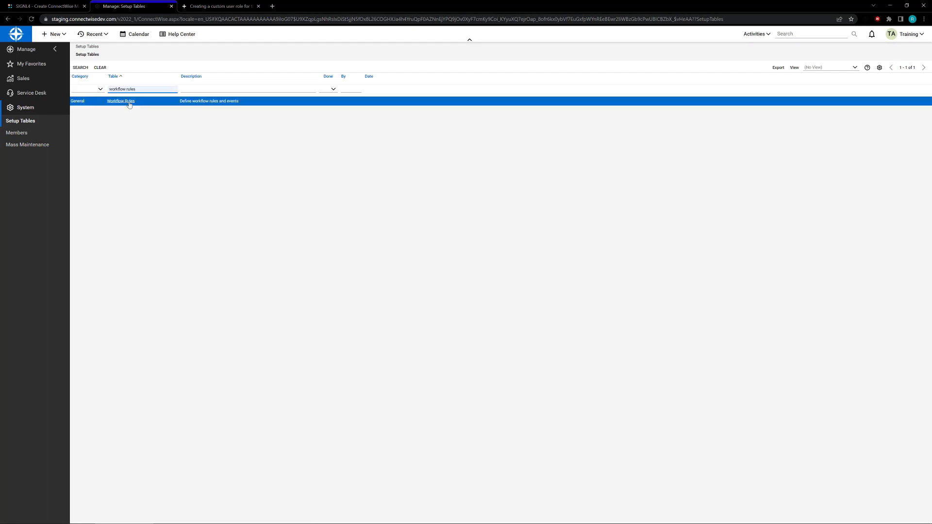
left_click(129, 102)
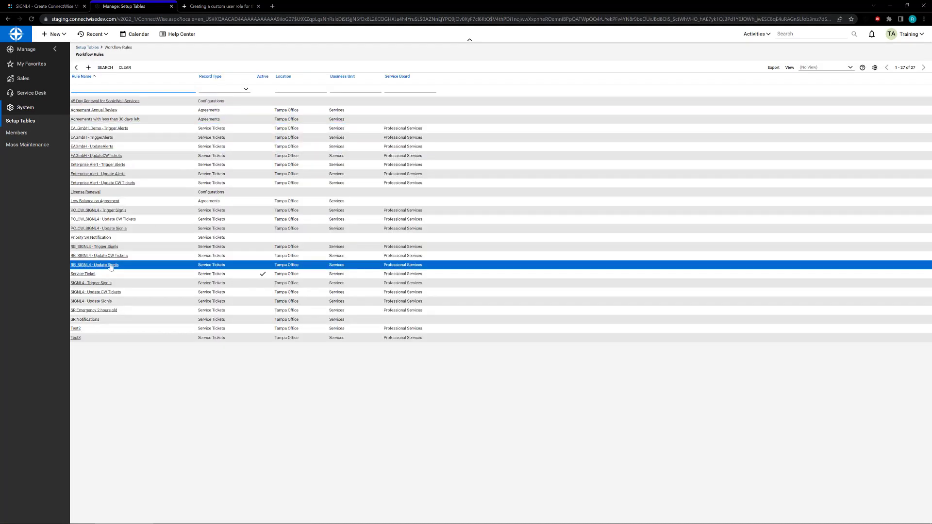
left_click(94, 212)
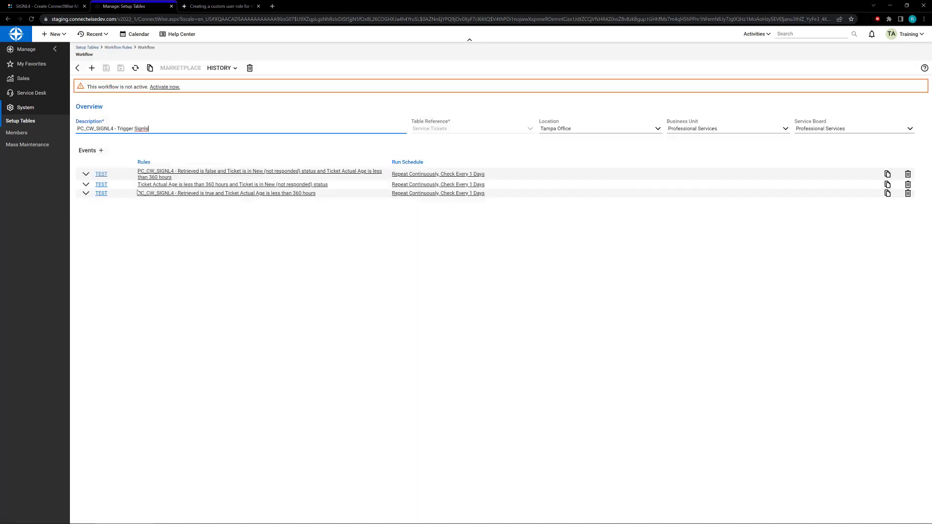
Step: Open the rules of the workflow's "Retrieved is false" event, view the ticket status choices in its status condition, and discard the edit
left_click(176, 196)
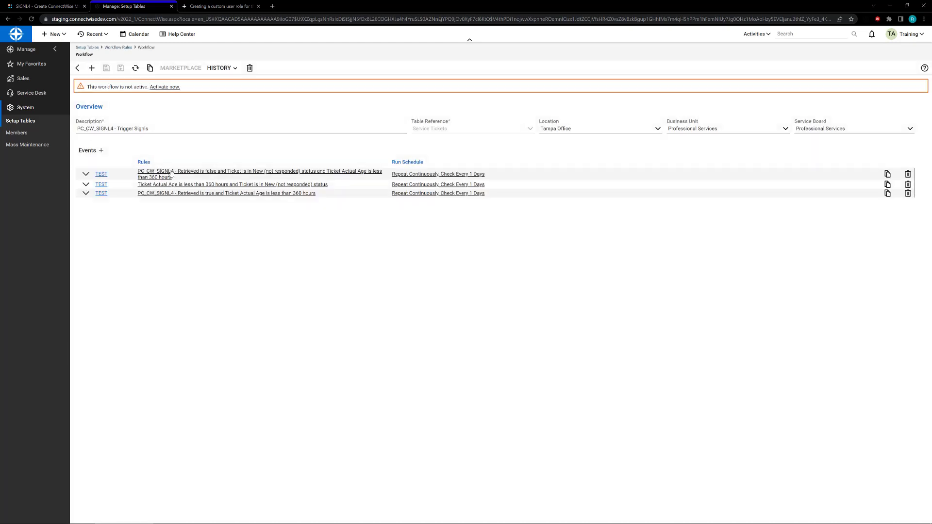
left_click(171, 172)
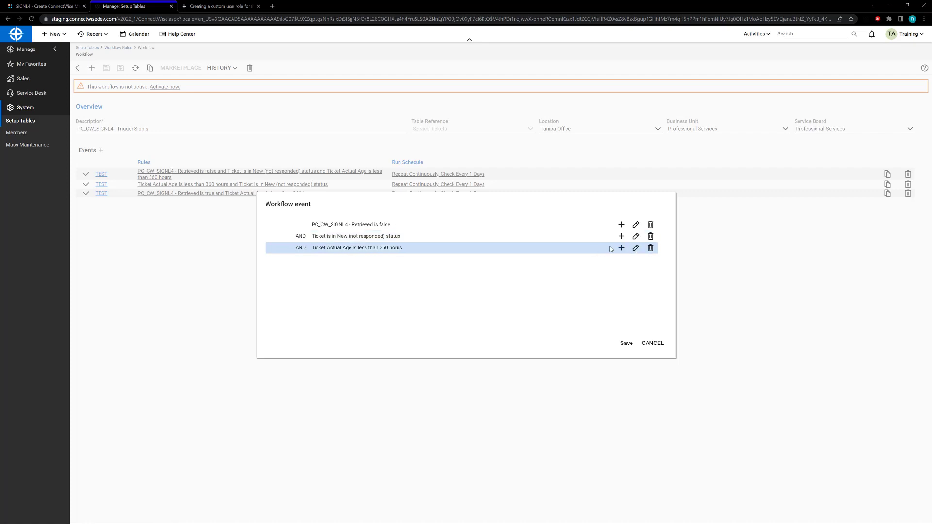
left_click(636, 236)
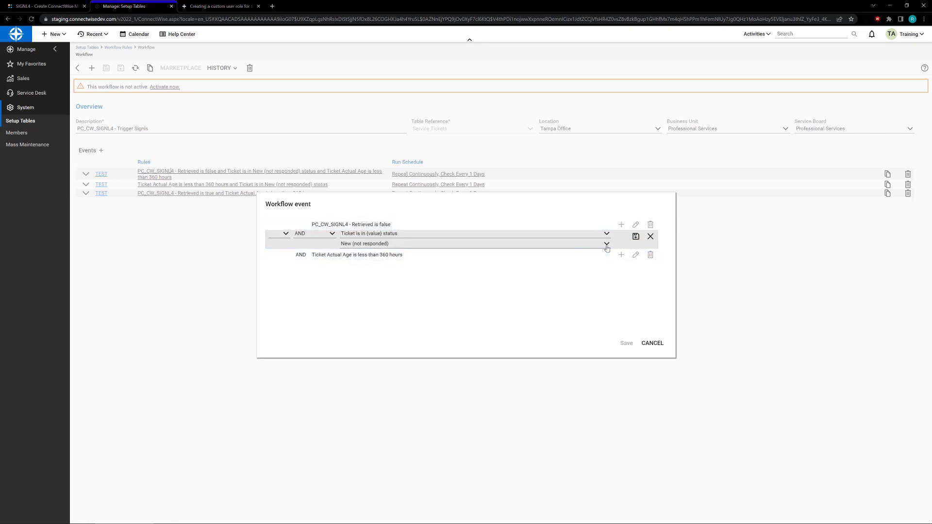
left_click(579, 245)
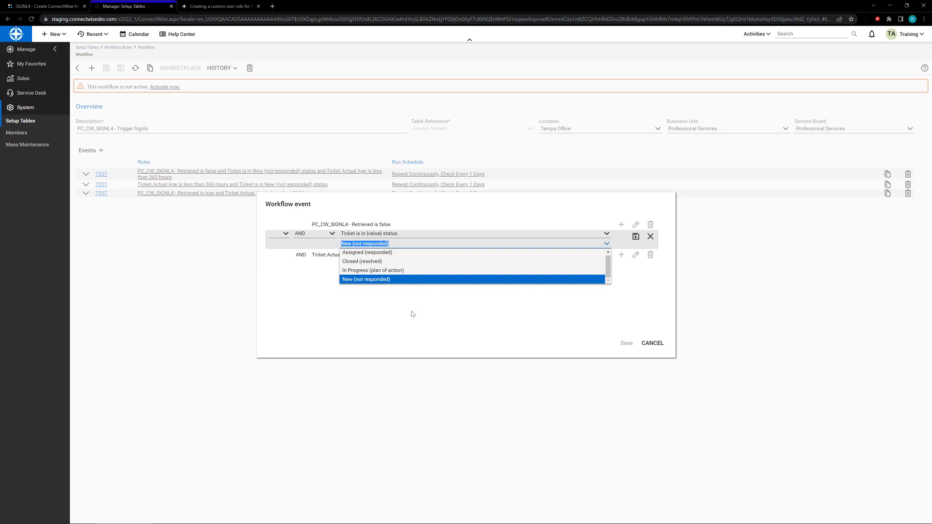
left_click(650, 343)
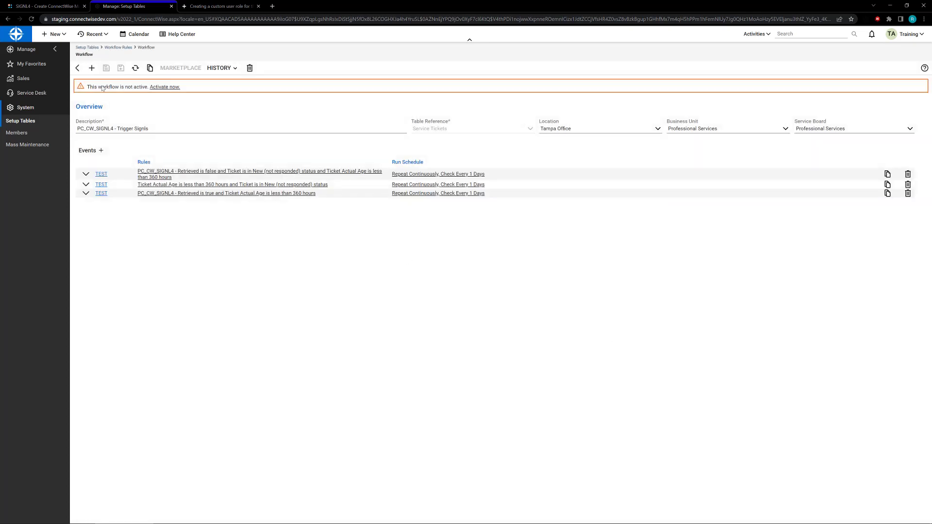
Step: Open the PC_CW_SIGNL4 - Update CW Tickets workflow and view the rule of its "Status contains Acknowledged" event
left_click(80, 68)
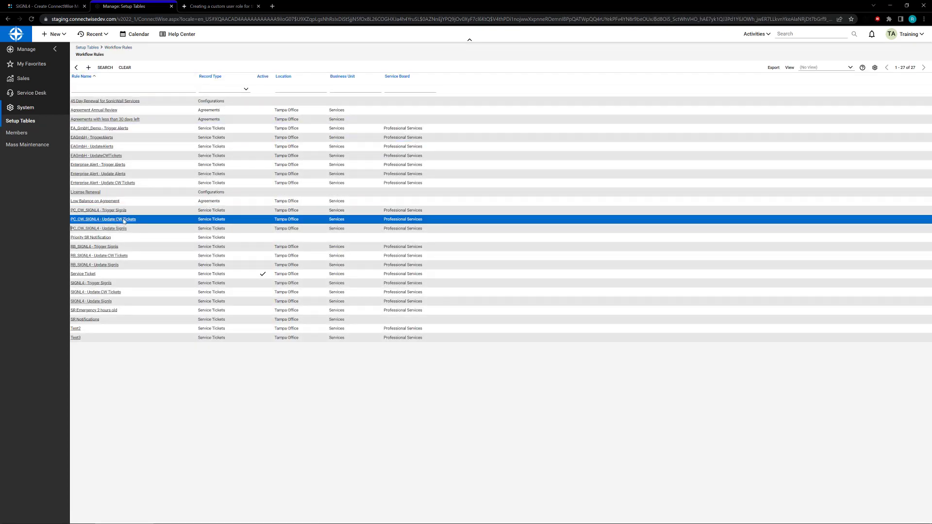
left_click(115, 220)
left_click(203, 173)
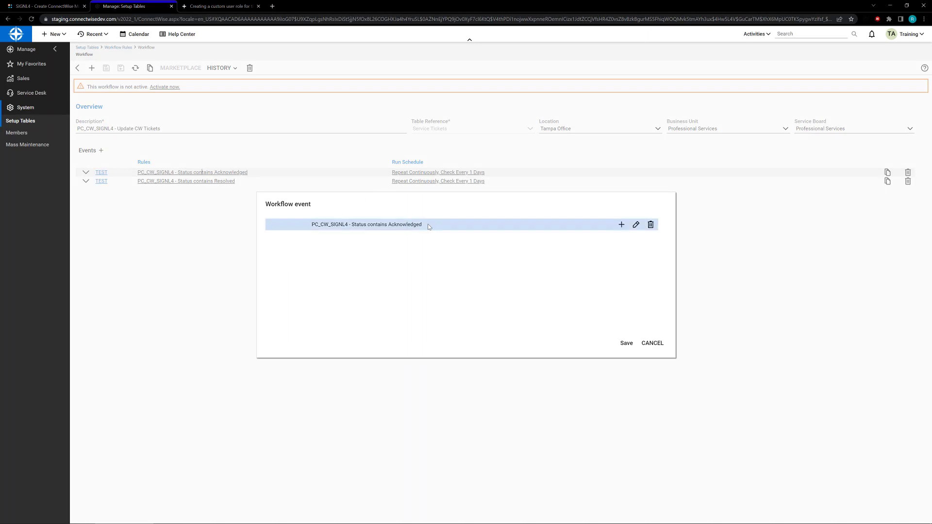
left_click(653, 344)
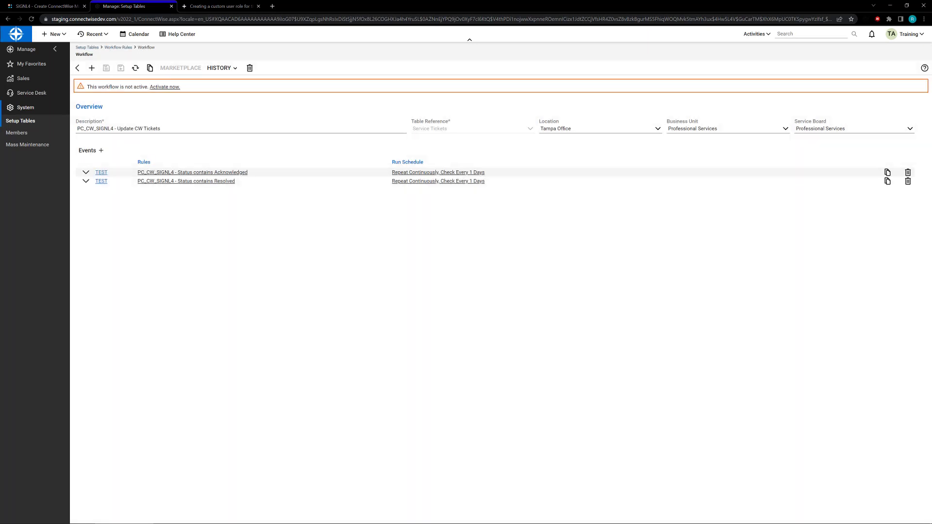
Step: Open the Change Ticket Status action of the Acknowledged event and view the statuses it can set
left_click(86, 172)
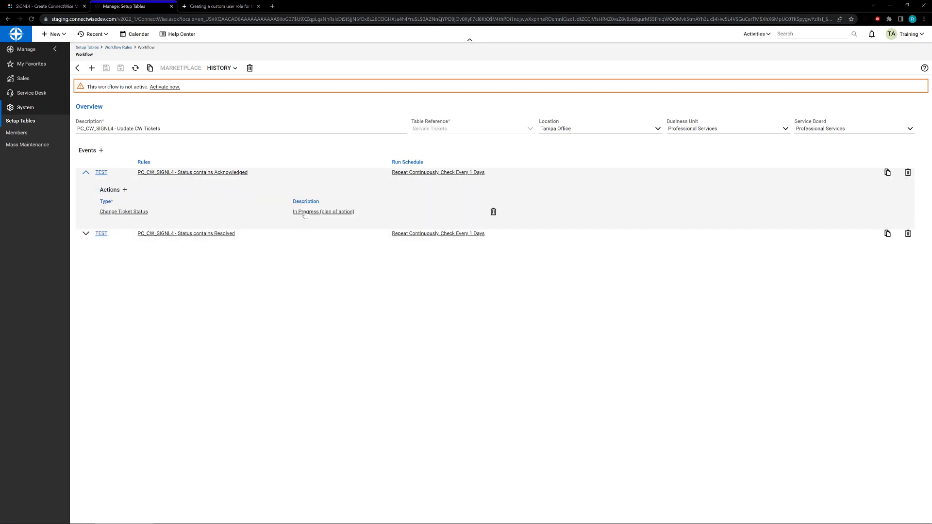
left_click(305, 213)
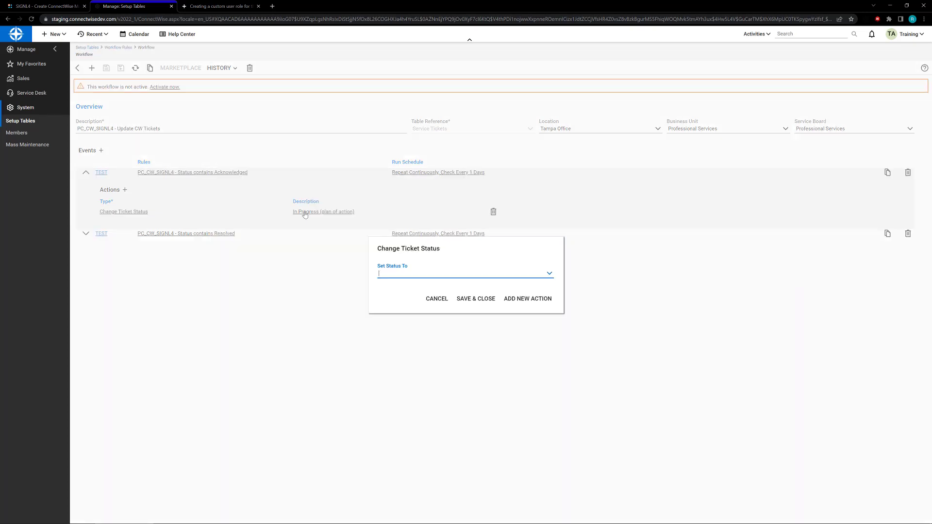
left_click(549, 274)
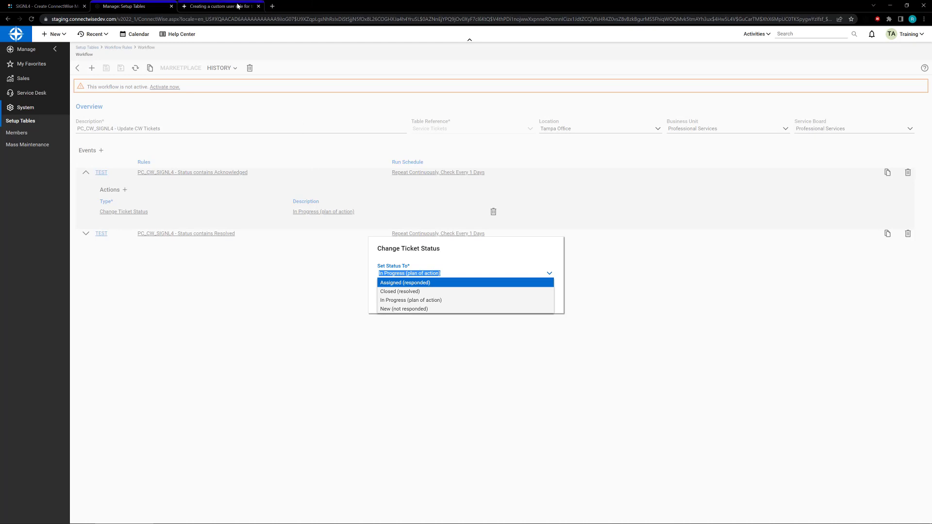
left_click(346, 316)
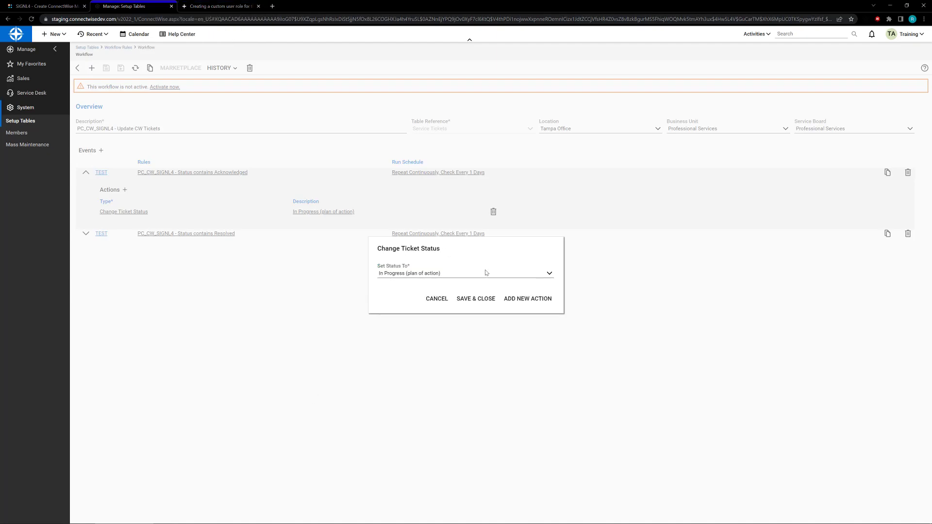